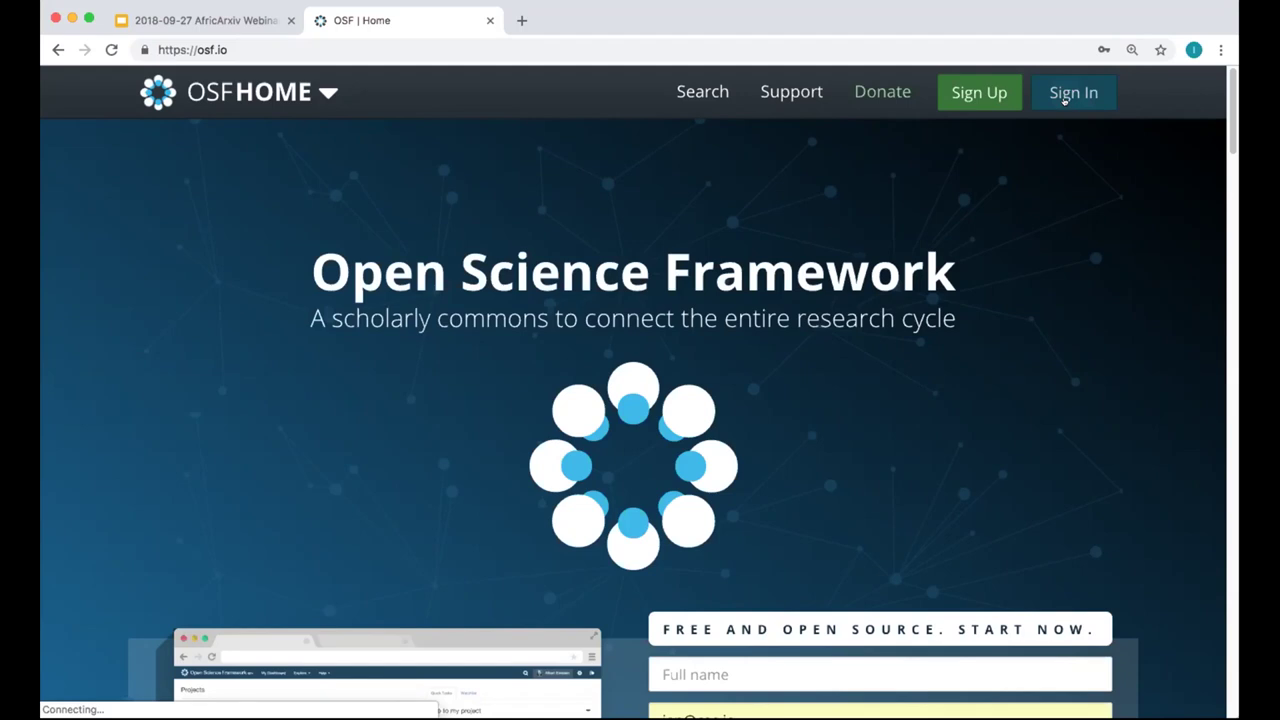
# Step: Sign in to OSF and create a new project titled "The effects of spellling on understandability", continuing to its project page
pyautogui.click(1065, 100)
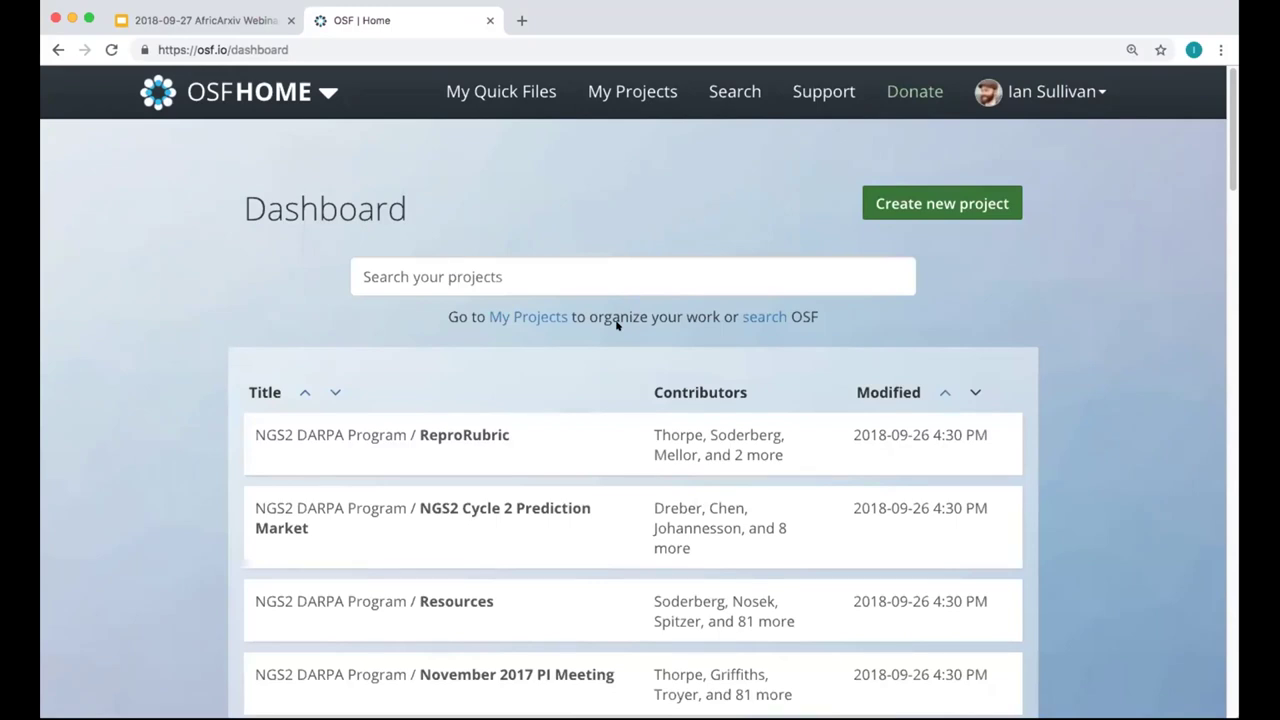
pyautogui.click(940, 203)
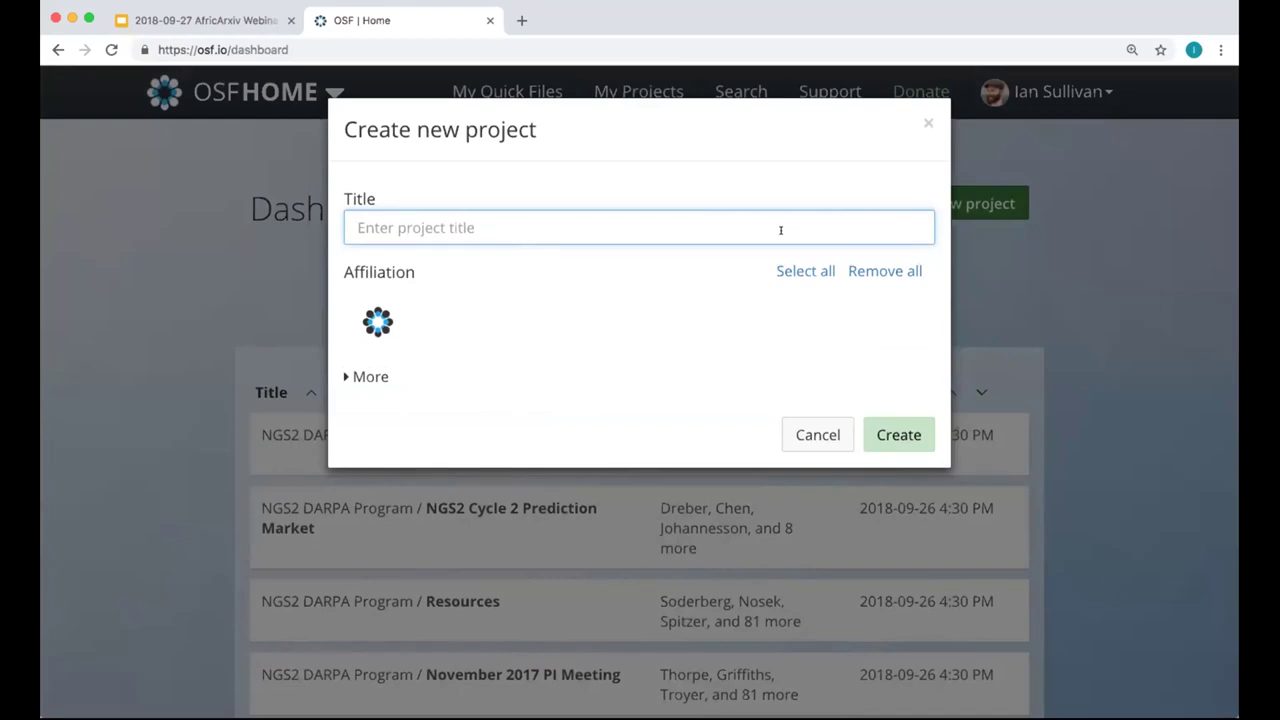
pyautogui.write('The effects ')
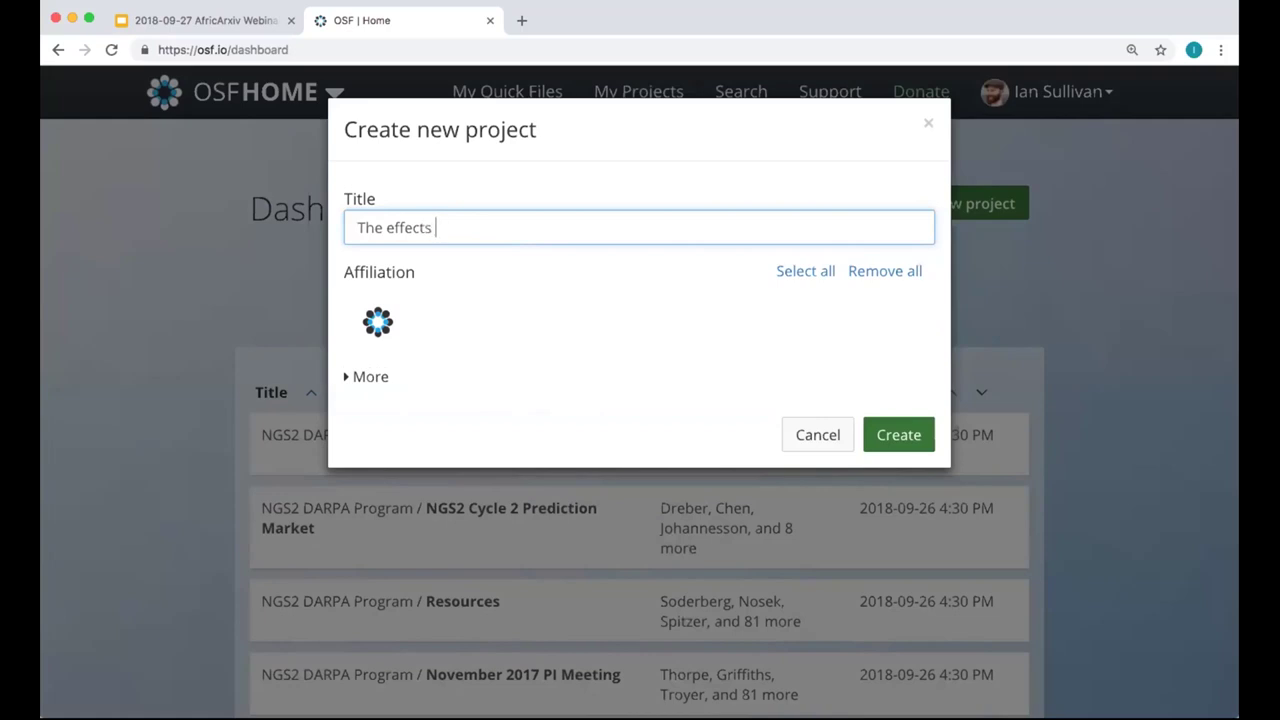
pyautogui.write('of spellling on')
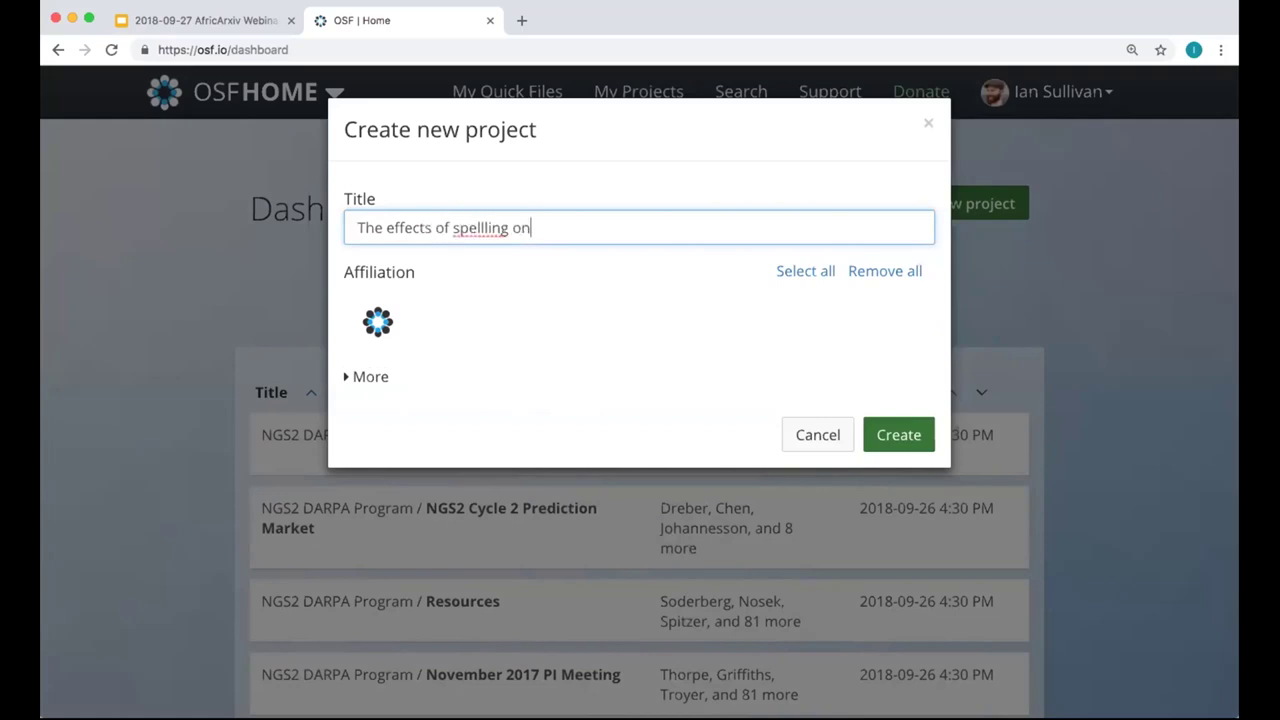
pyautogui.write(' understandability')
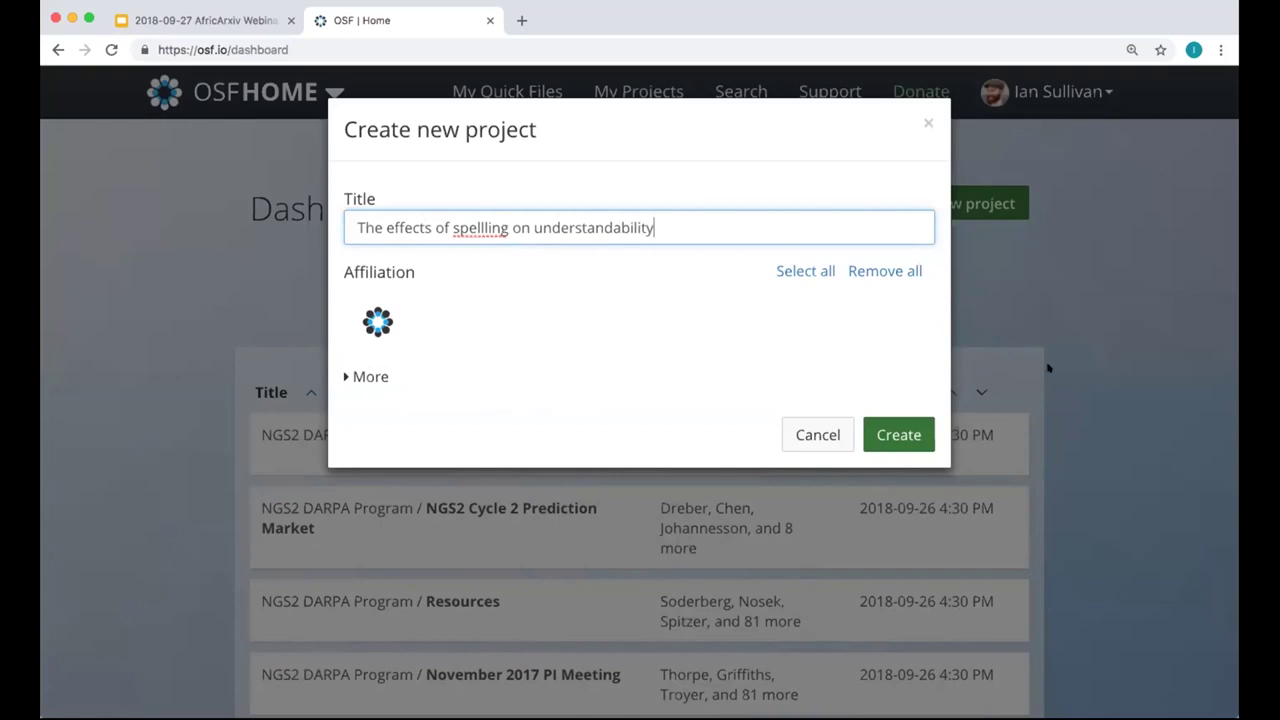
pyautogui.click(888, 435)
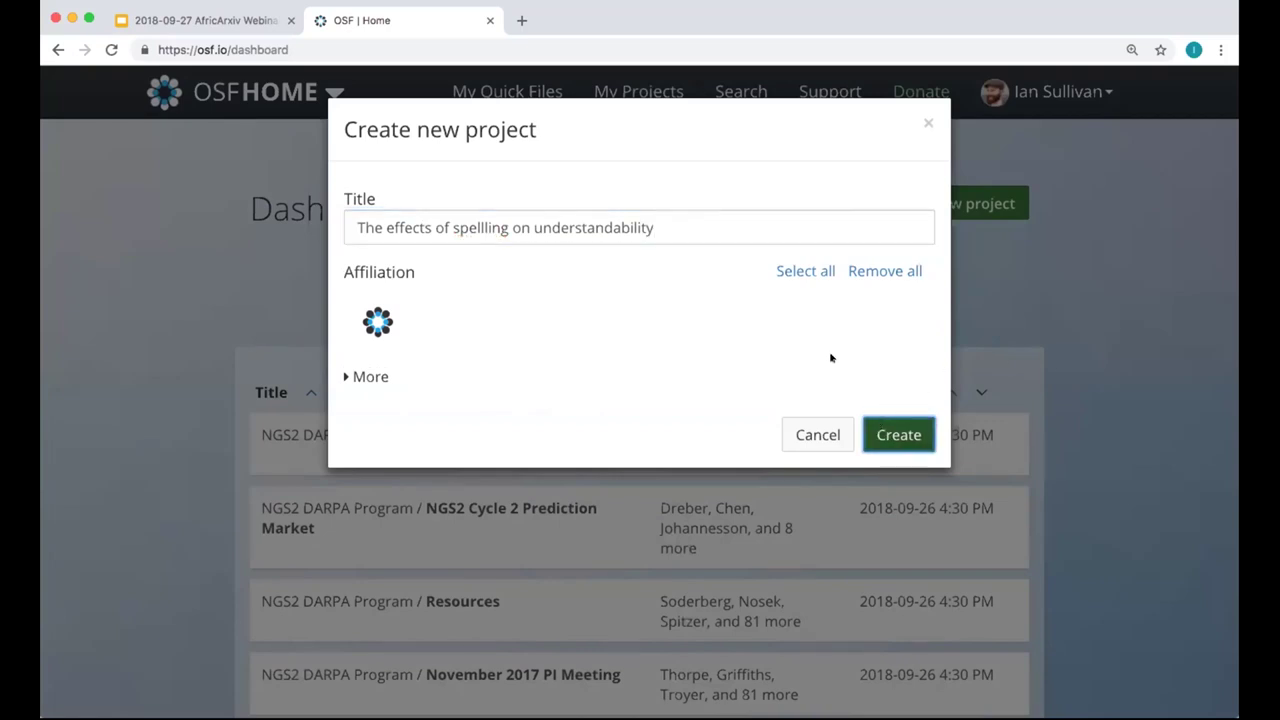
pyautogui.click(814, 203)
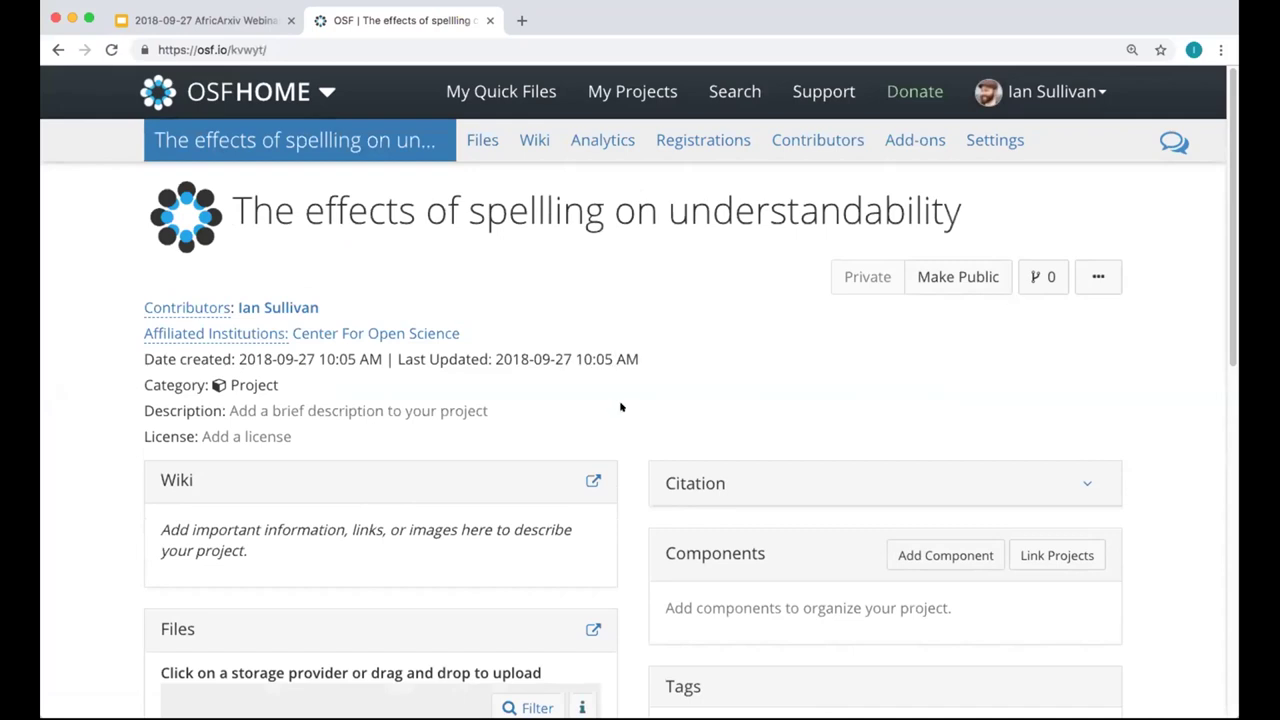
# Step: Look over the new project's overview page and select OSF Storage (United States) to show its file options
pyautogui.scroll(-1, 620, 406)
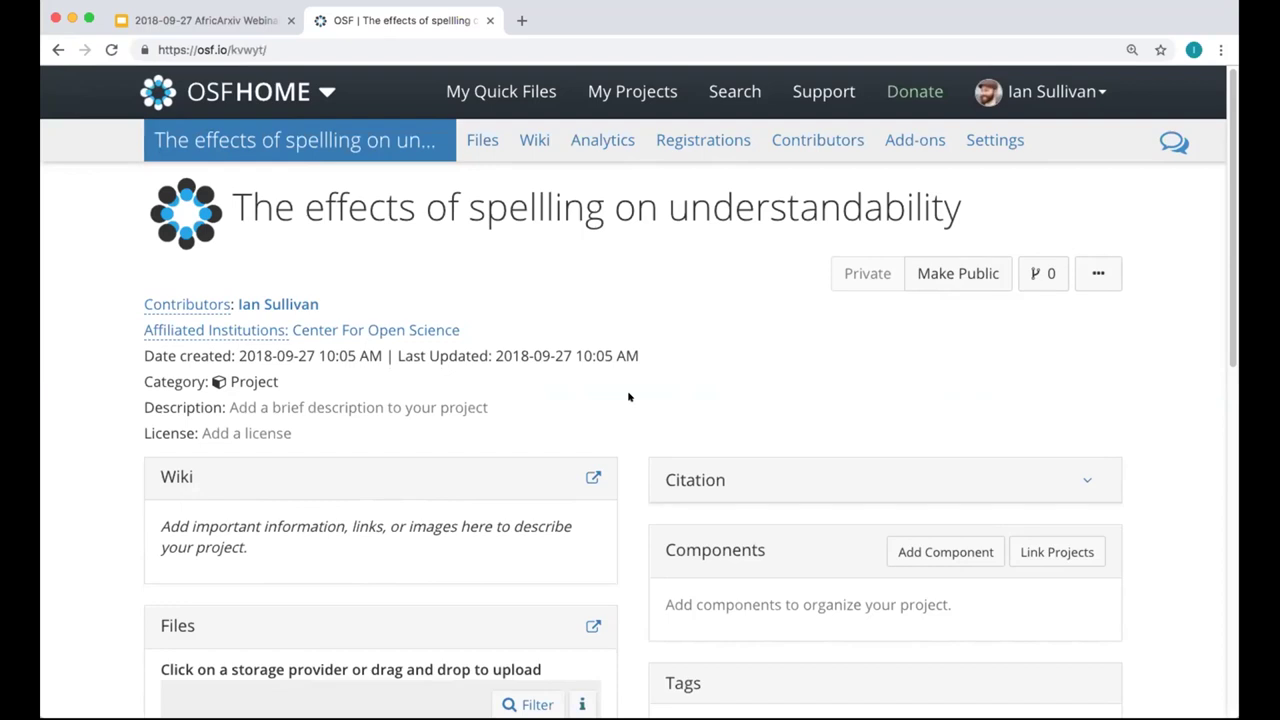
pyautogui.scroll(-1, 628, 397)
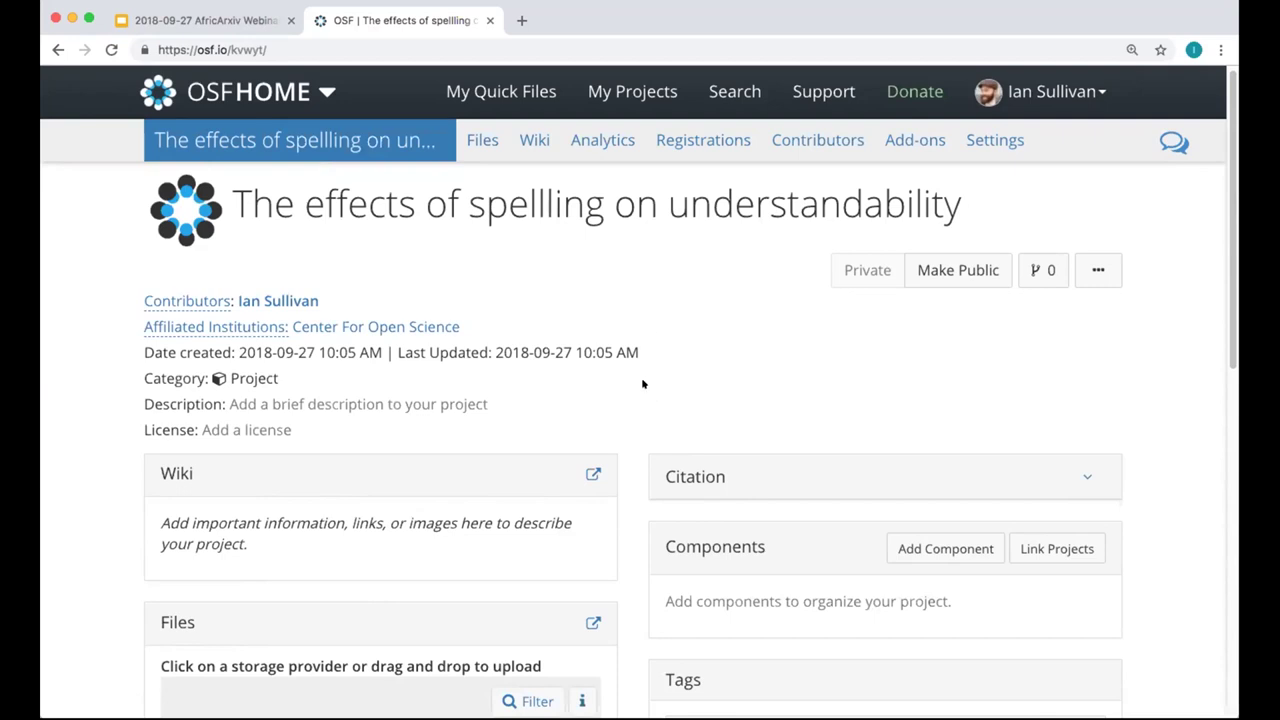
pyautogui.scroll(-1, 615, 408)
pyautogui.scroll(-1, 615, 408)
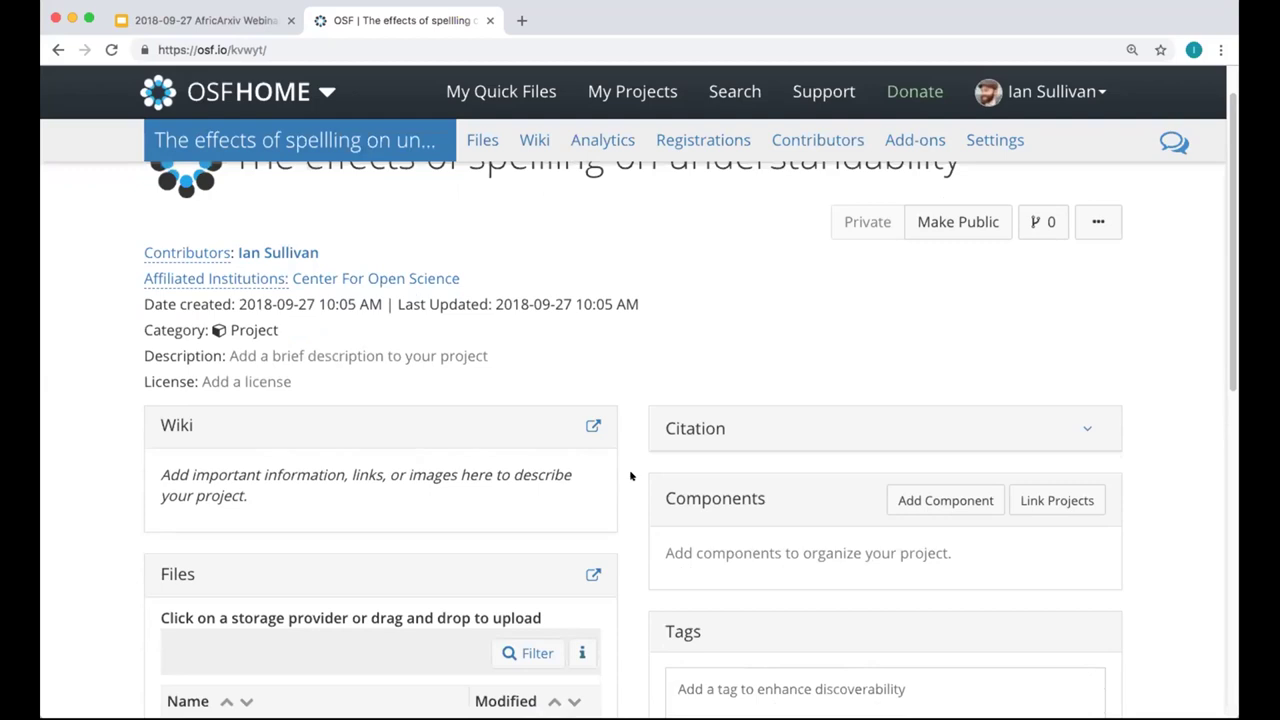
pyautogui.scroll(-3, 626, 480)
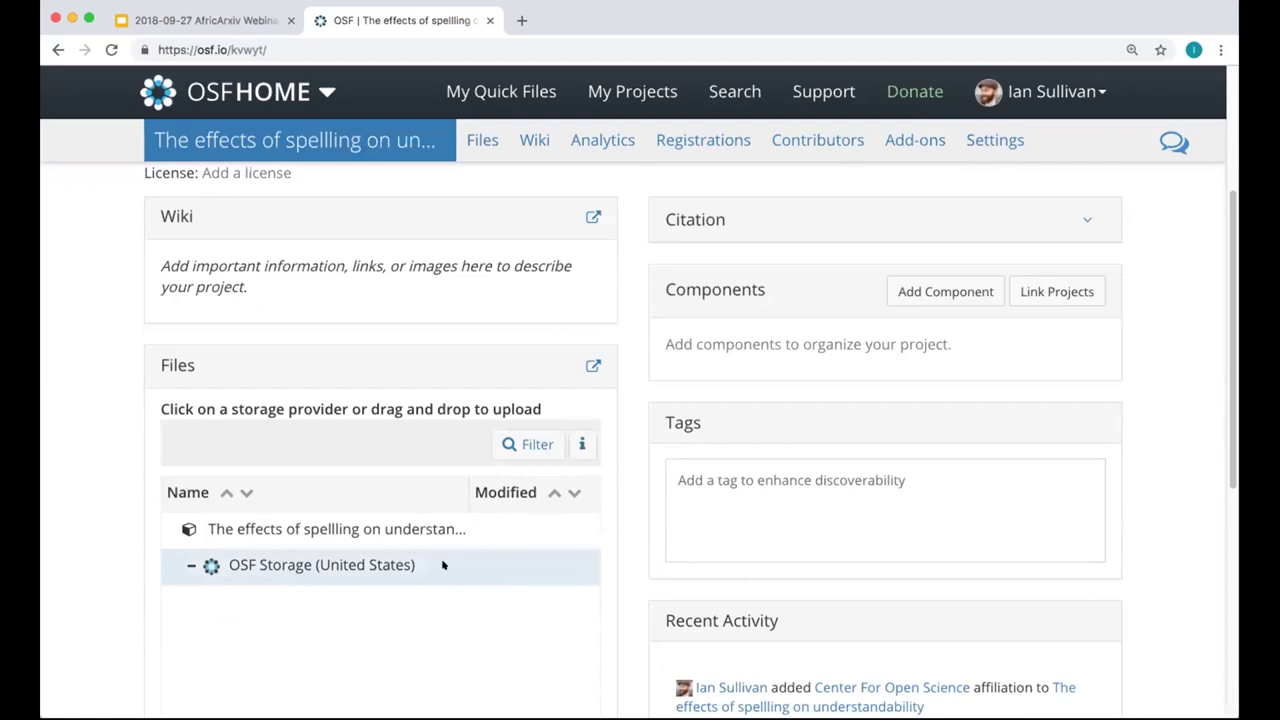
pyautogui.click(441, 566)
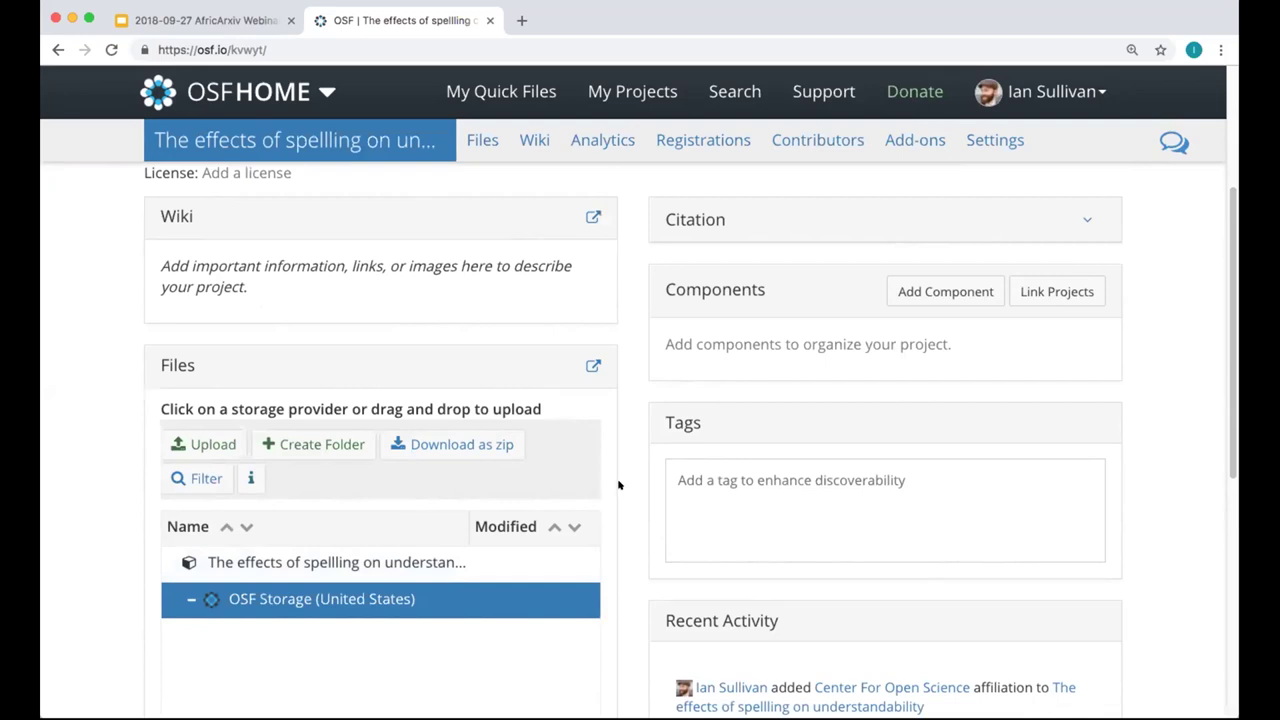
# Step: Add a component titled "Data" to the project and stay on the parent project's page
pyautogui.scroll(3, 619, 483)
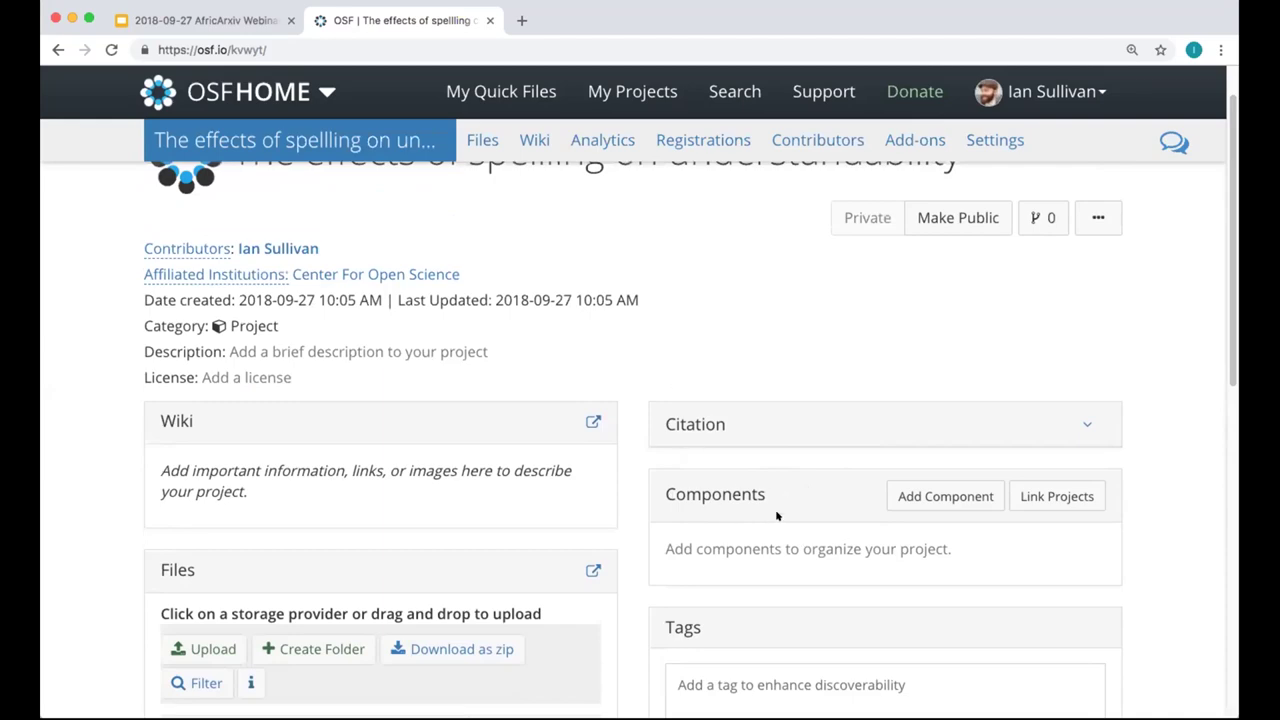
pyautogui.click(923, 505)
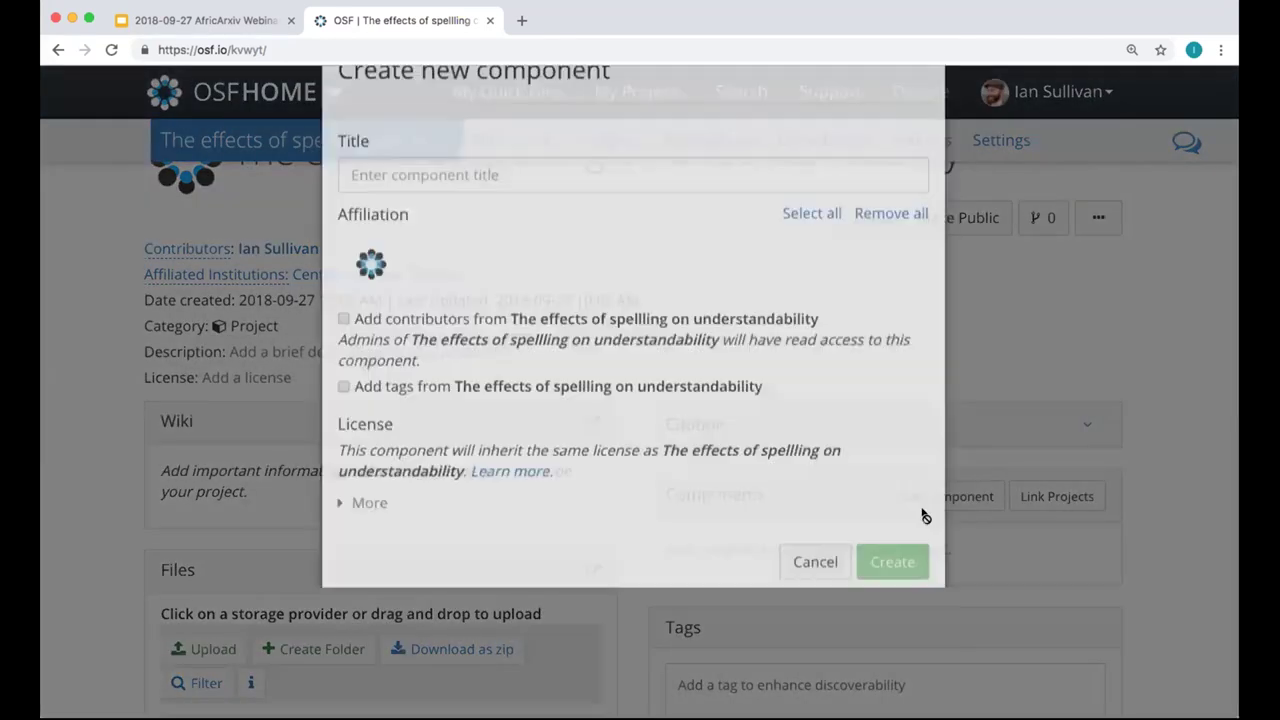
pyautogui.click(537, 235)
pyautogui.write('Data')
pyautogui.click(873, 623)
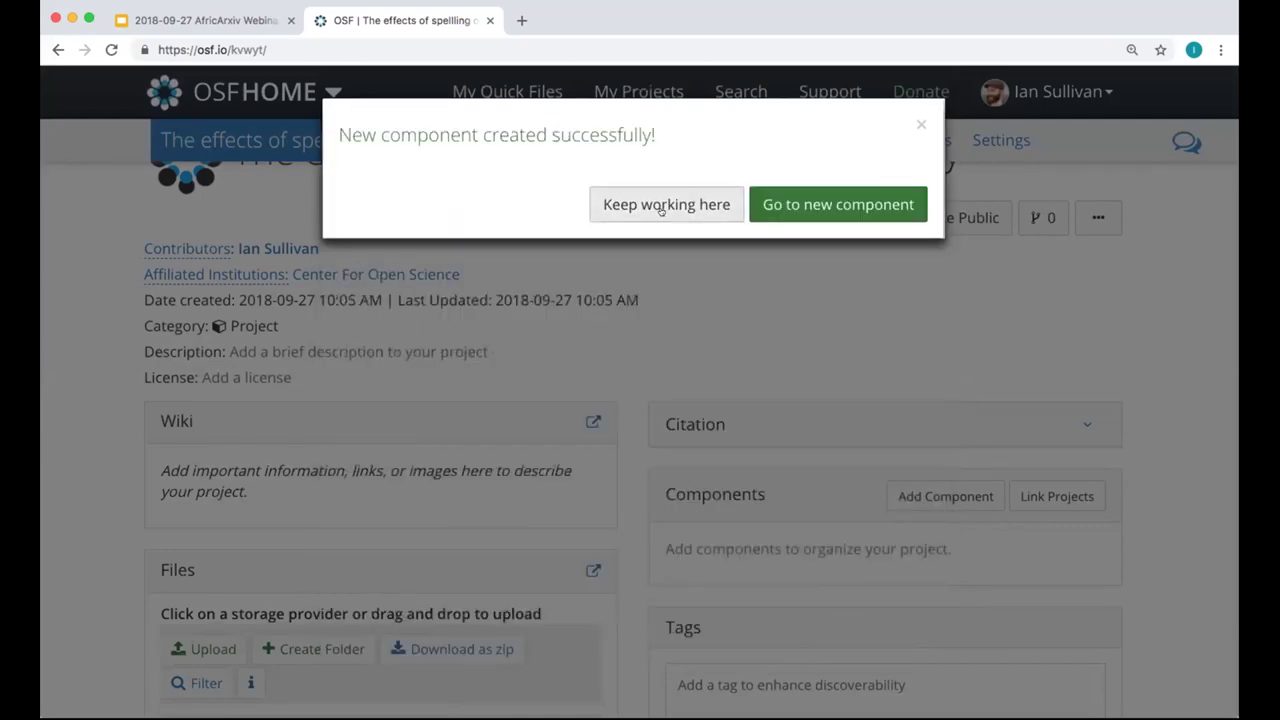
pyautogui.click(651, 206)
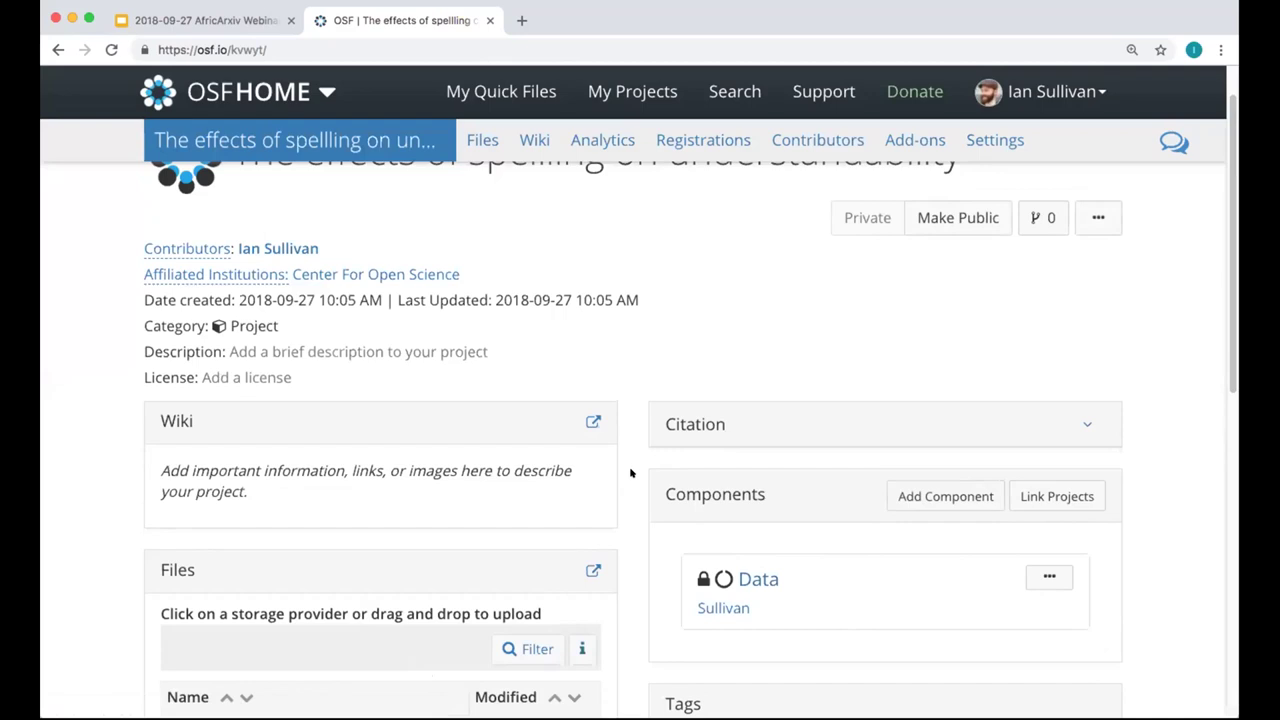
pyautogui.scroll(2, 631, 500)
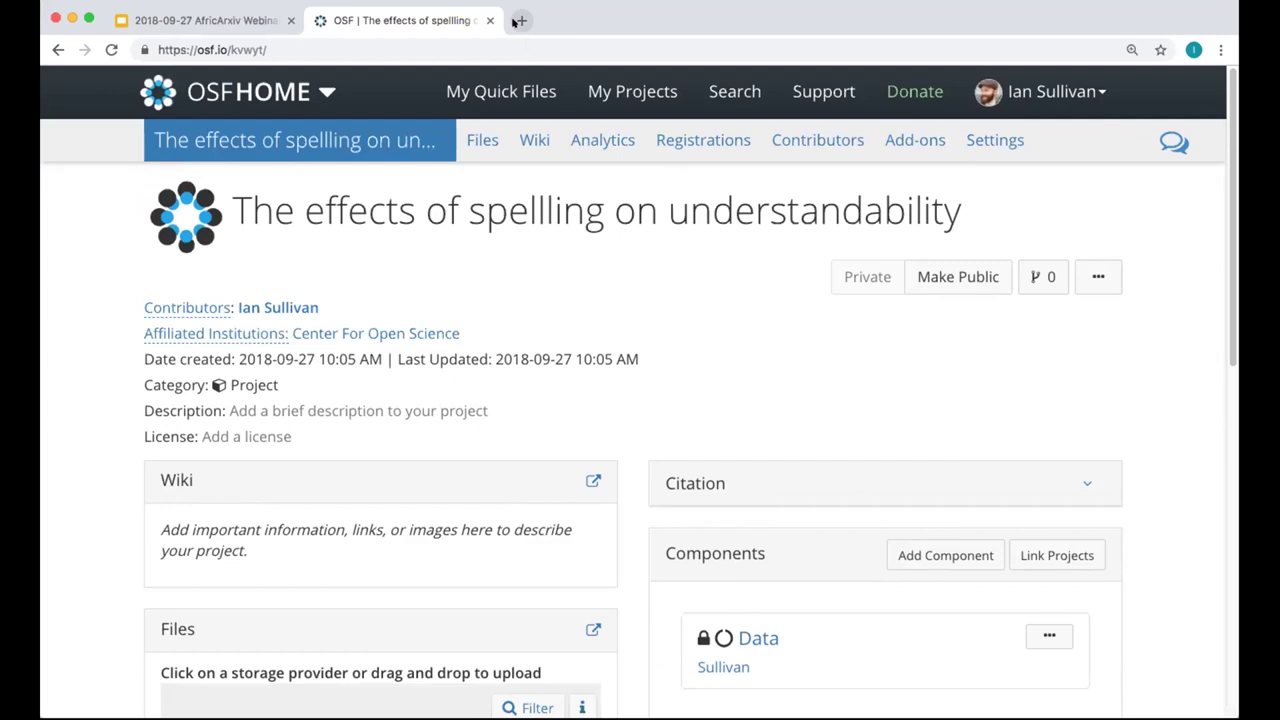
# Step: In a new browser tab, search Google for the researcher's effect size work and open the OSF project on calculating and reporting effect sizes
pyautogui.click(518, 21)
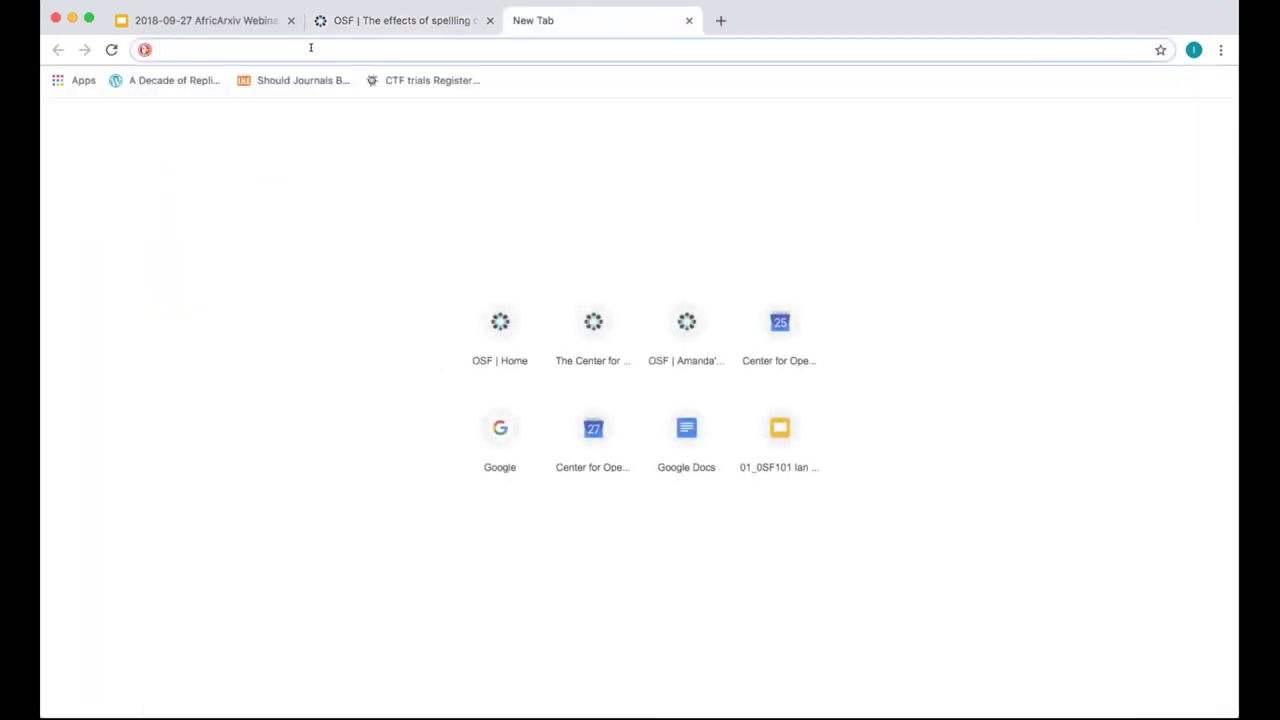
pyautogui.write('google.')
pyautogui.press('Return')
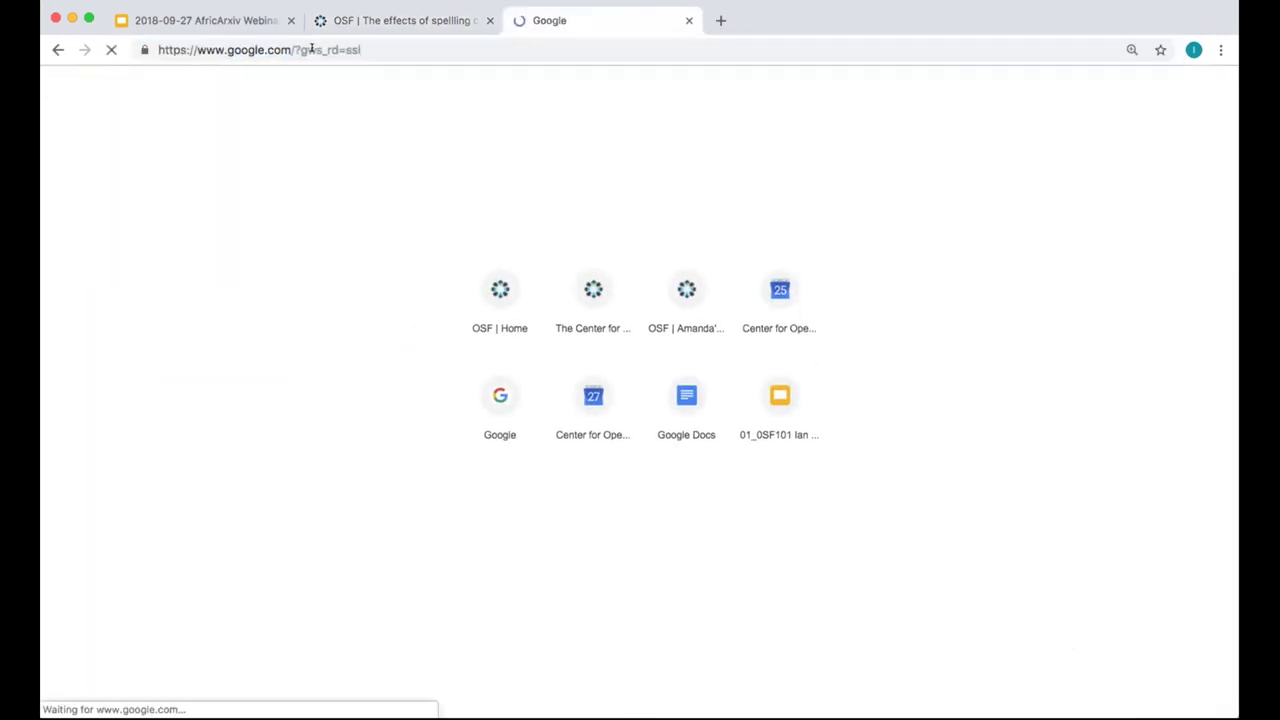
pyautogui.write('daniel lakens')
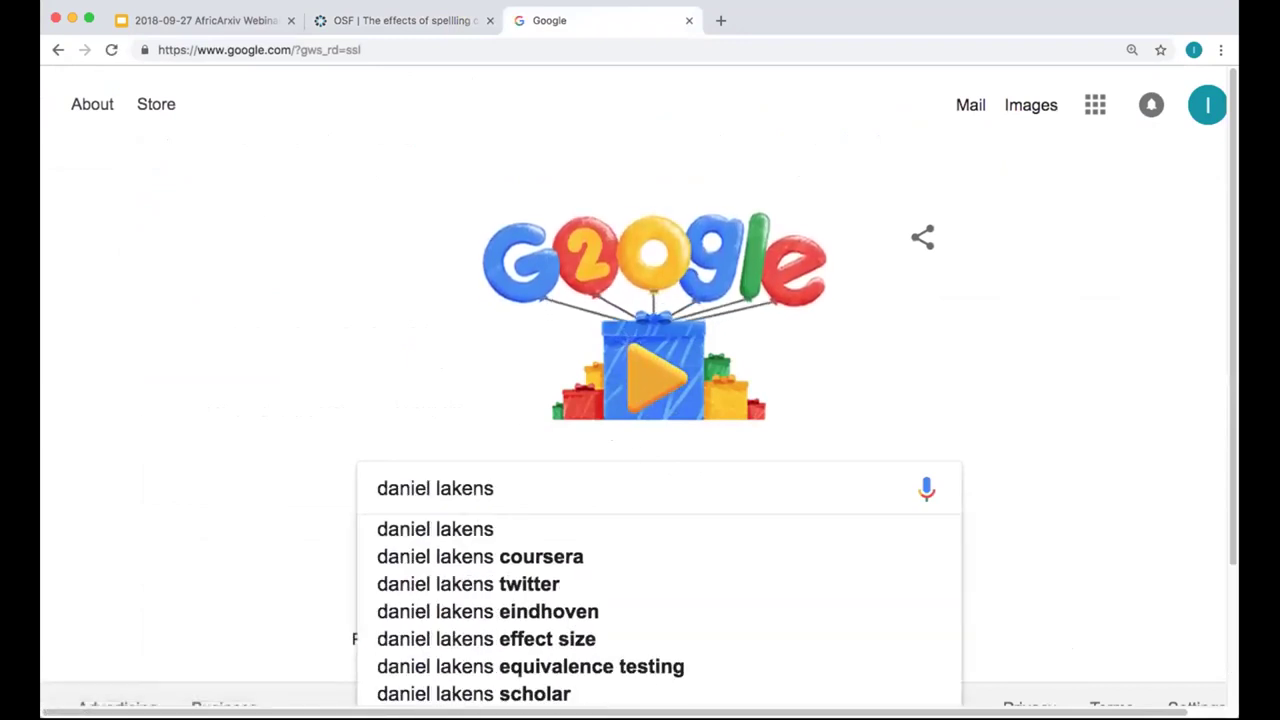
pyautogui.click(510, 637)
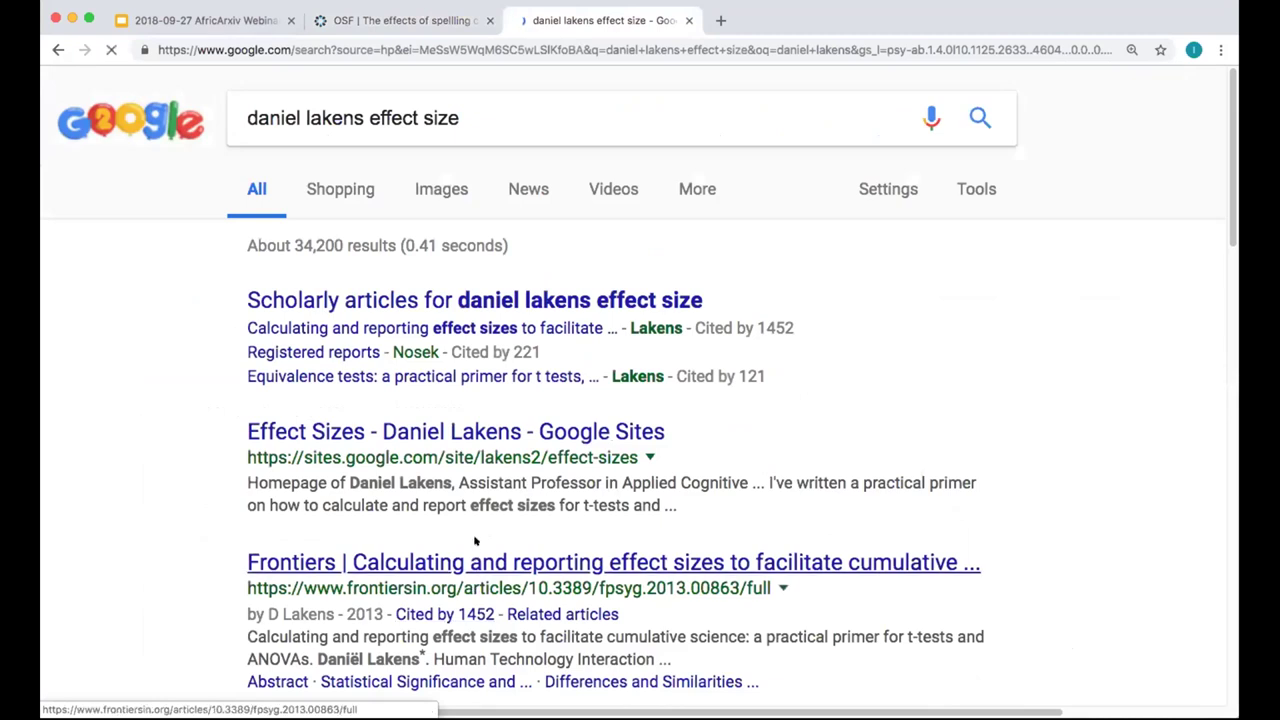
pyautogui.scroll(-3, 745, 450)
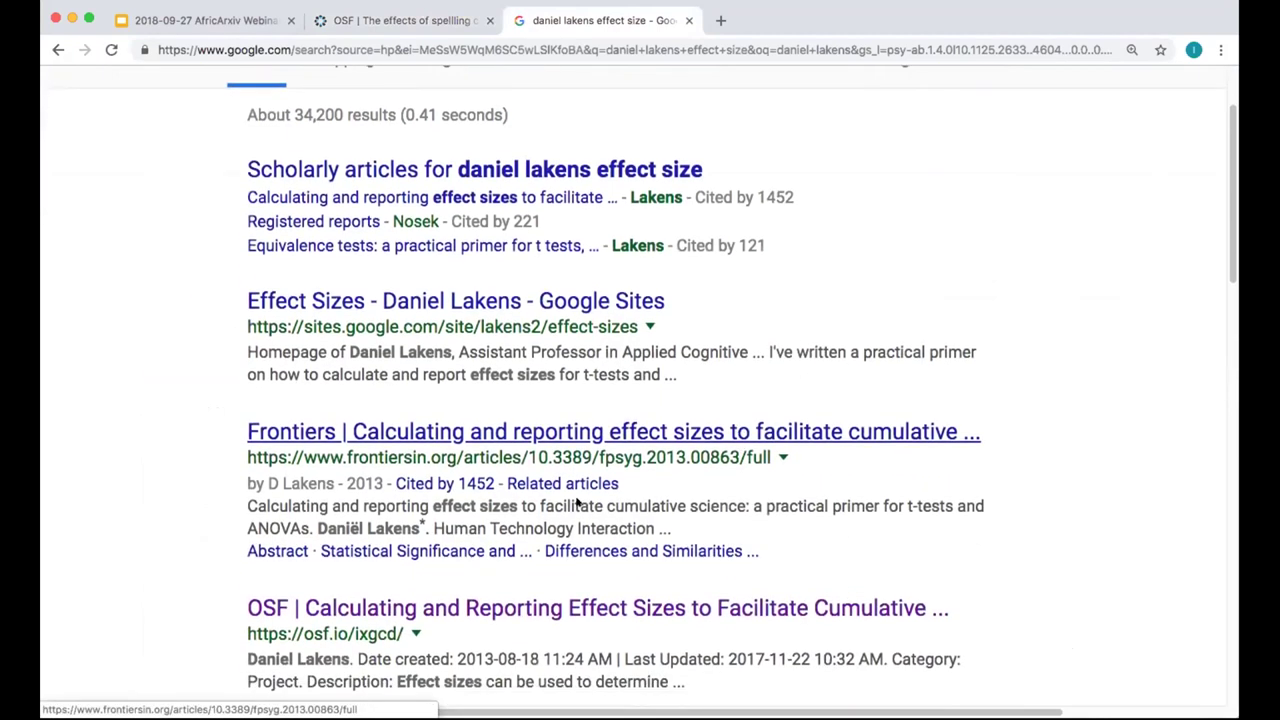
pyautogui.click(499, 601)
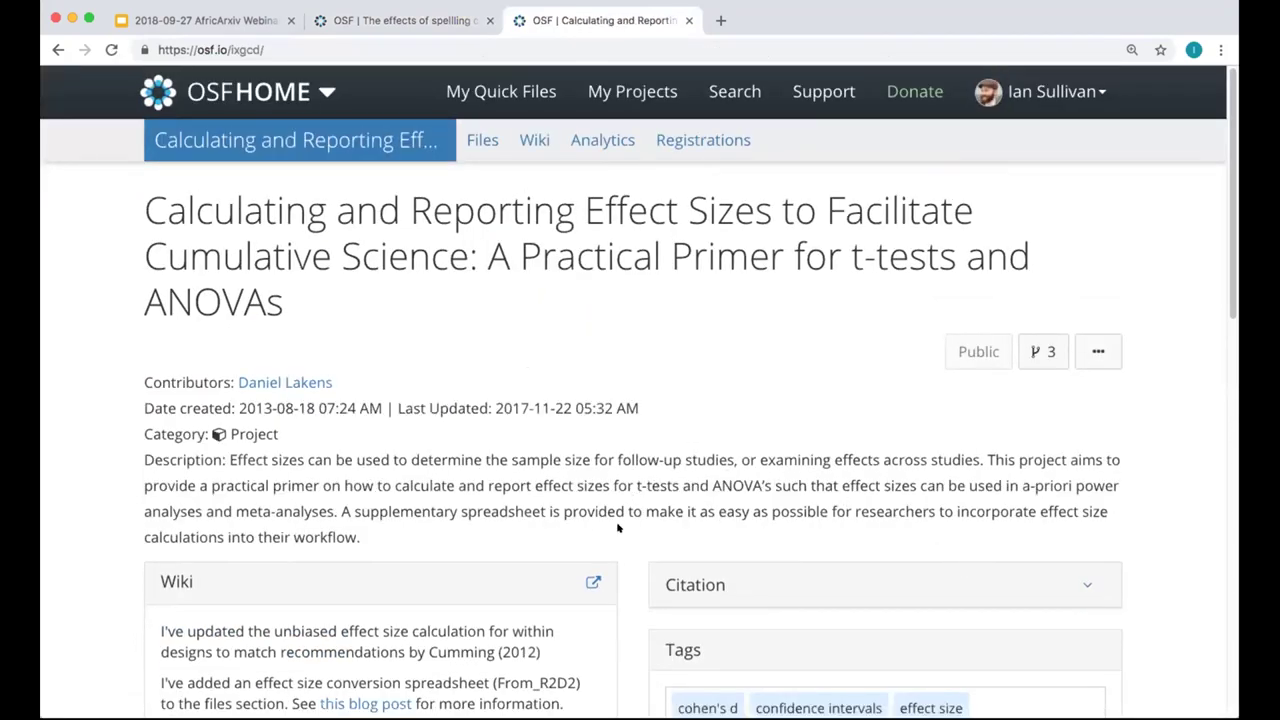
# Step: Examine the public effect sizes project's description, wiki, tags, stored files and recent activity
pyautogui.scroll(-1, 619, 527)
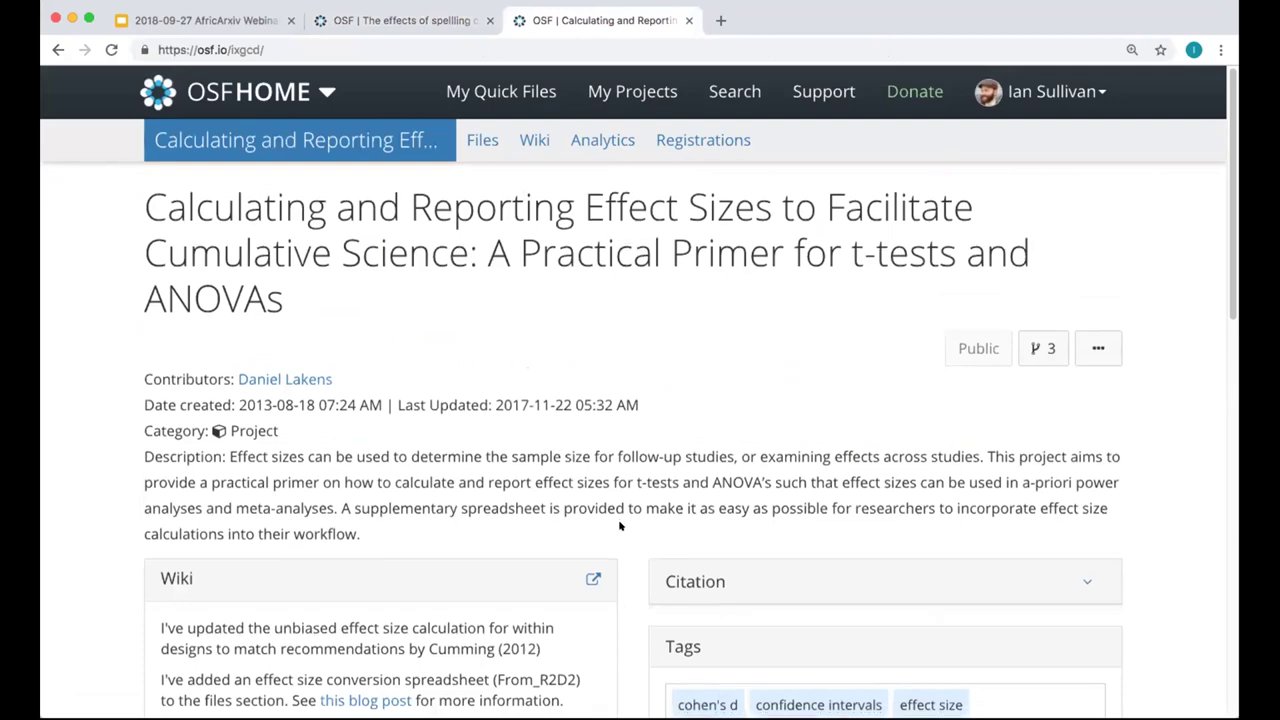
pyautogui.scroll(-5, 633, 525)
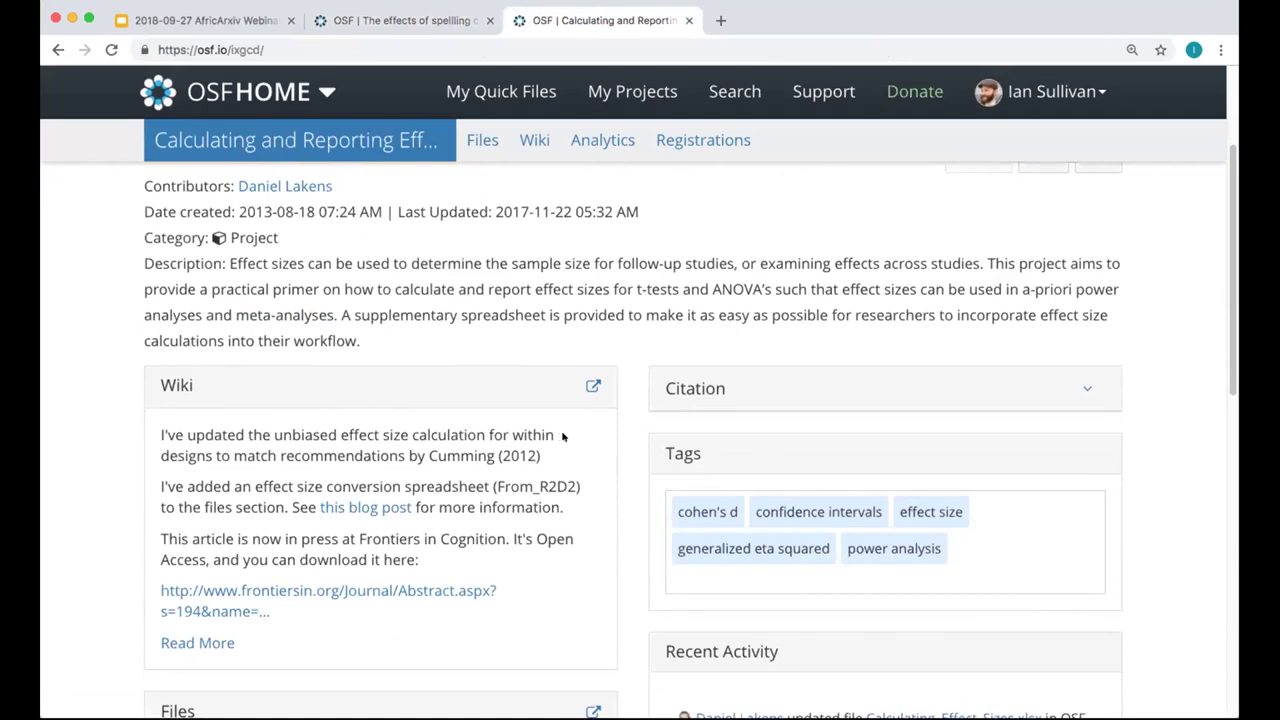
pyautogui.scroll(-1, 584, 462)
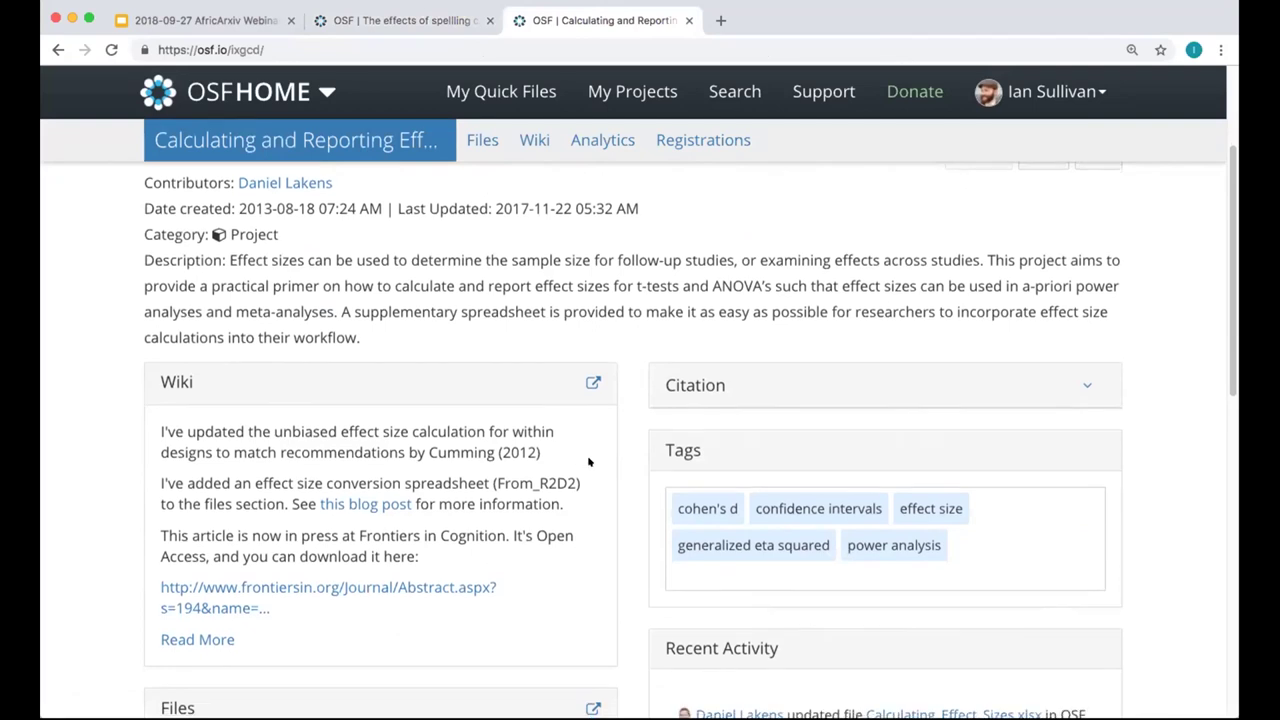
pyautogui.scroll(-1, 589, 461)
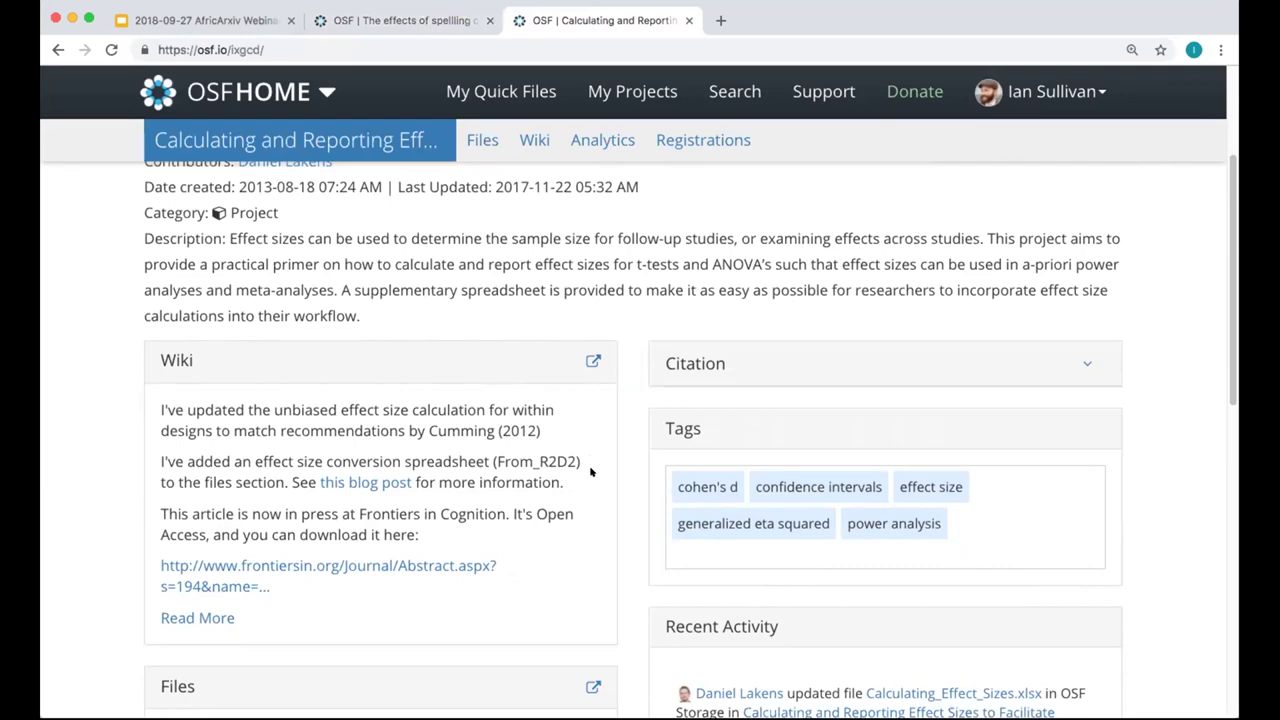
pyautogui.scroll(-5, 590, 471)
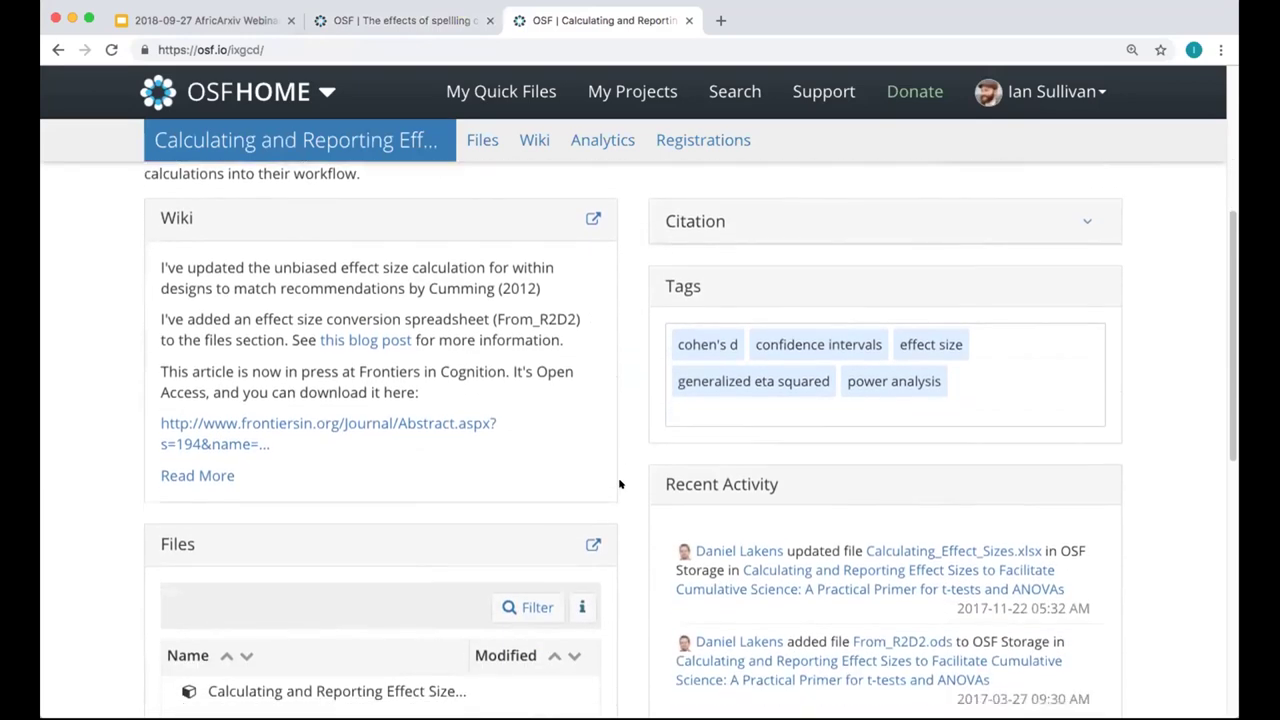
pyautogui.scroll(-4, 620, 485)
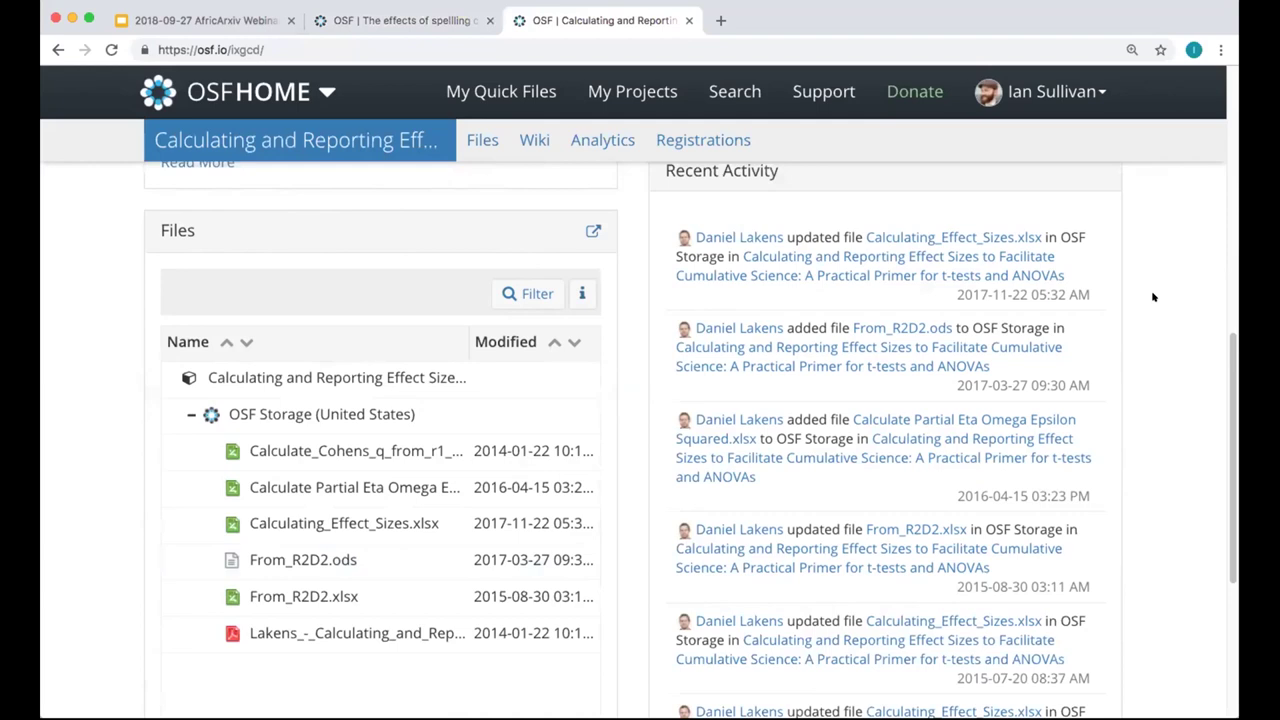
pyautogui.scroll(-1, 1172, 470)
pyautogui.scroll(5, 1175, 472)
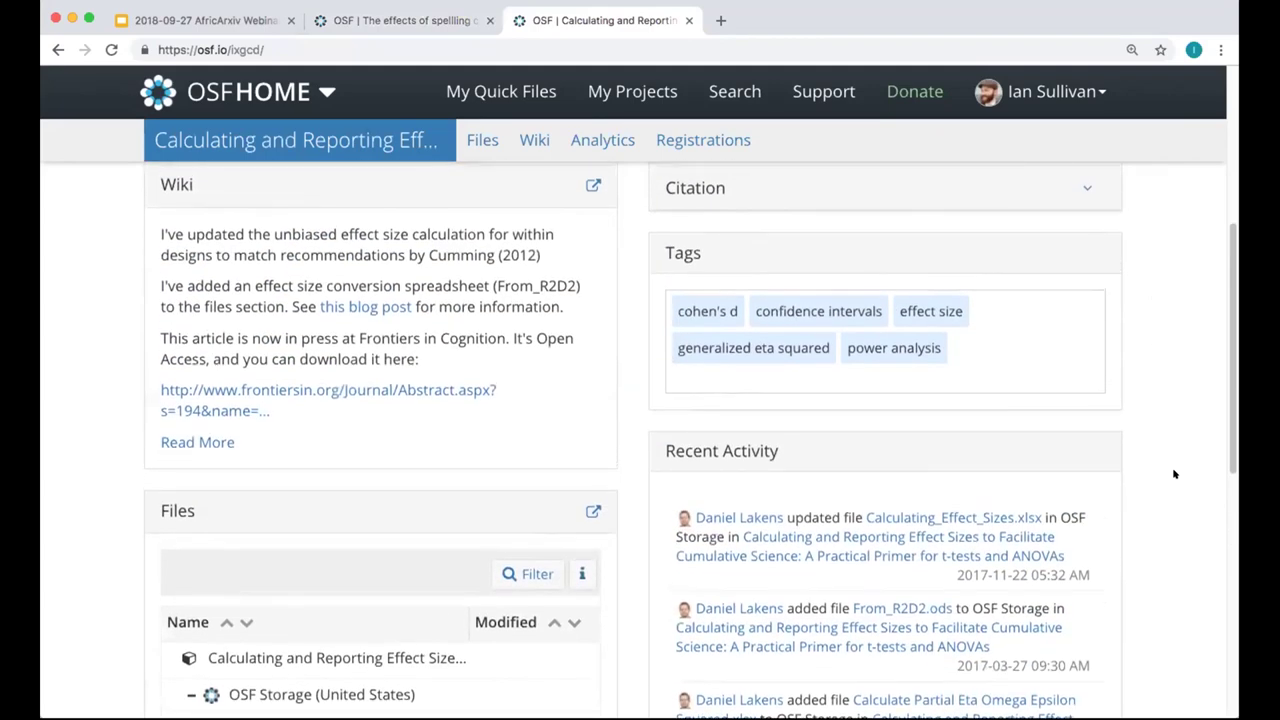
pyautogui.scroll(1, 1175, 474)
pyautogui.scroll(5, 1175, 475)
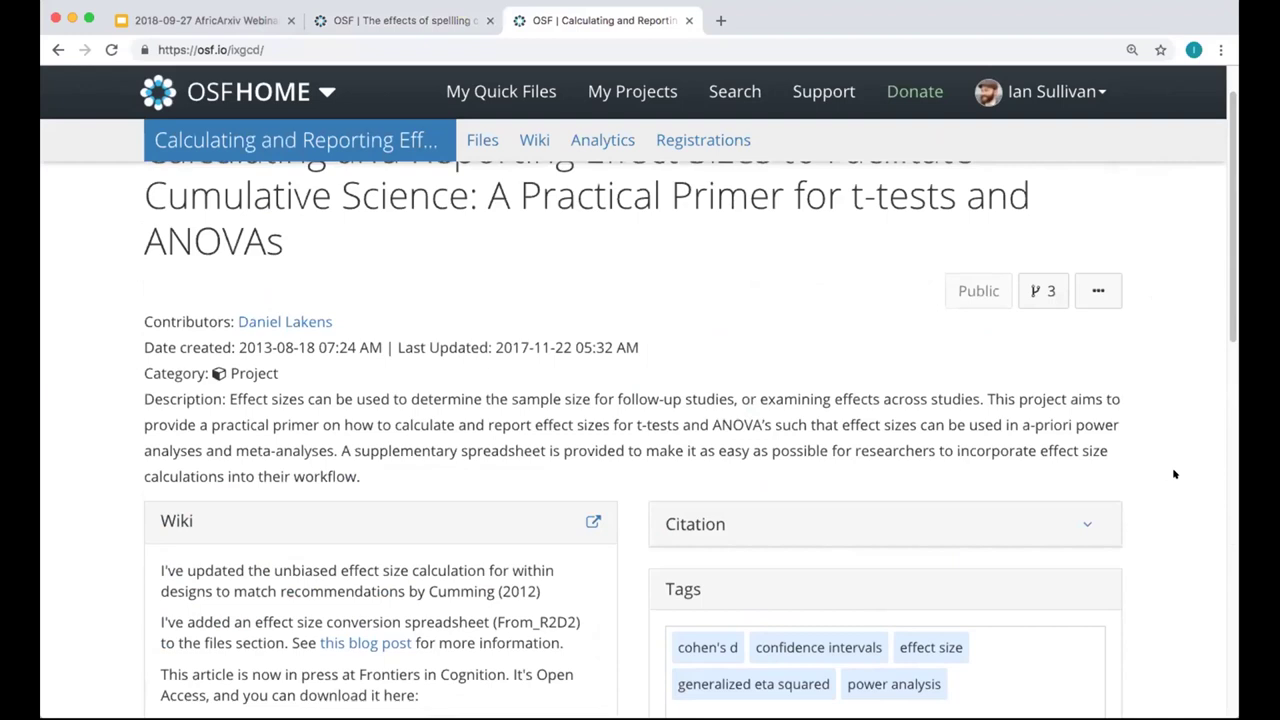
pyautogui.scroll(1, 1170, 472)
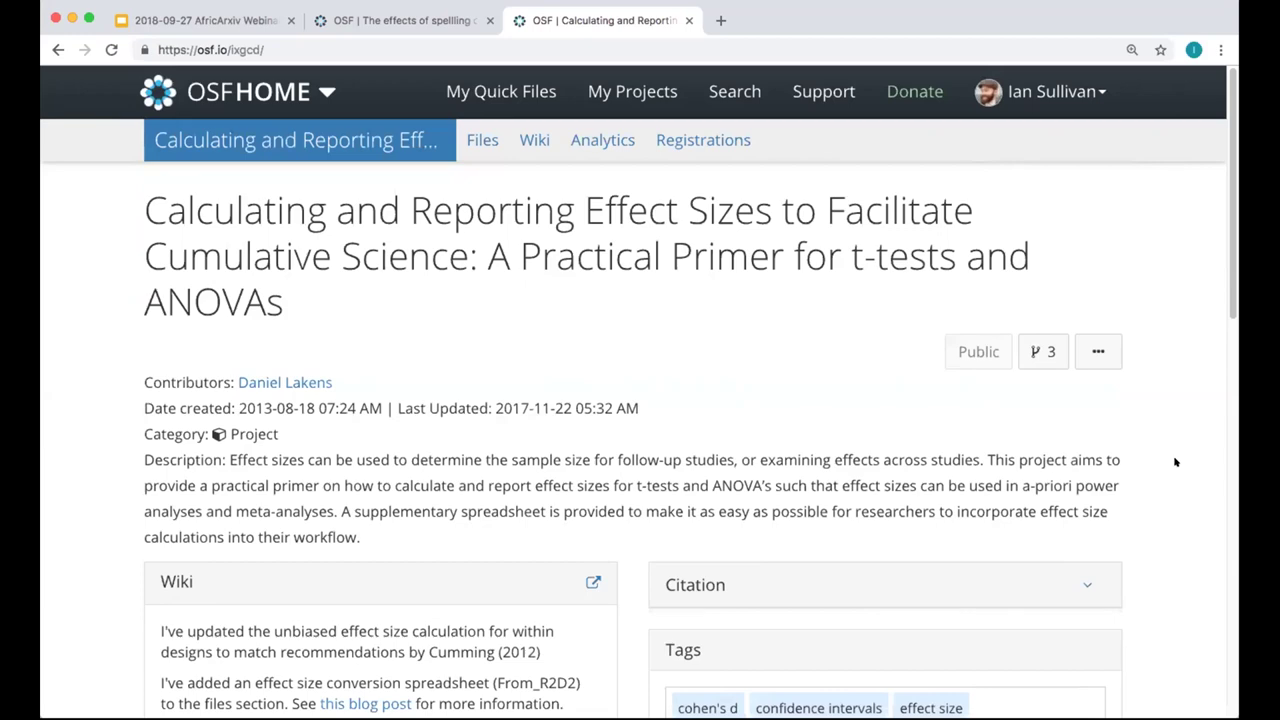
# Step: Expand the effect sizes project's citation section to view its APA, MLA and Chicago citations
pyautogui.scroll(-3, 1176, 462)
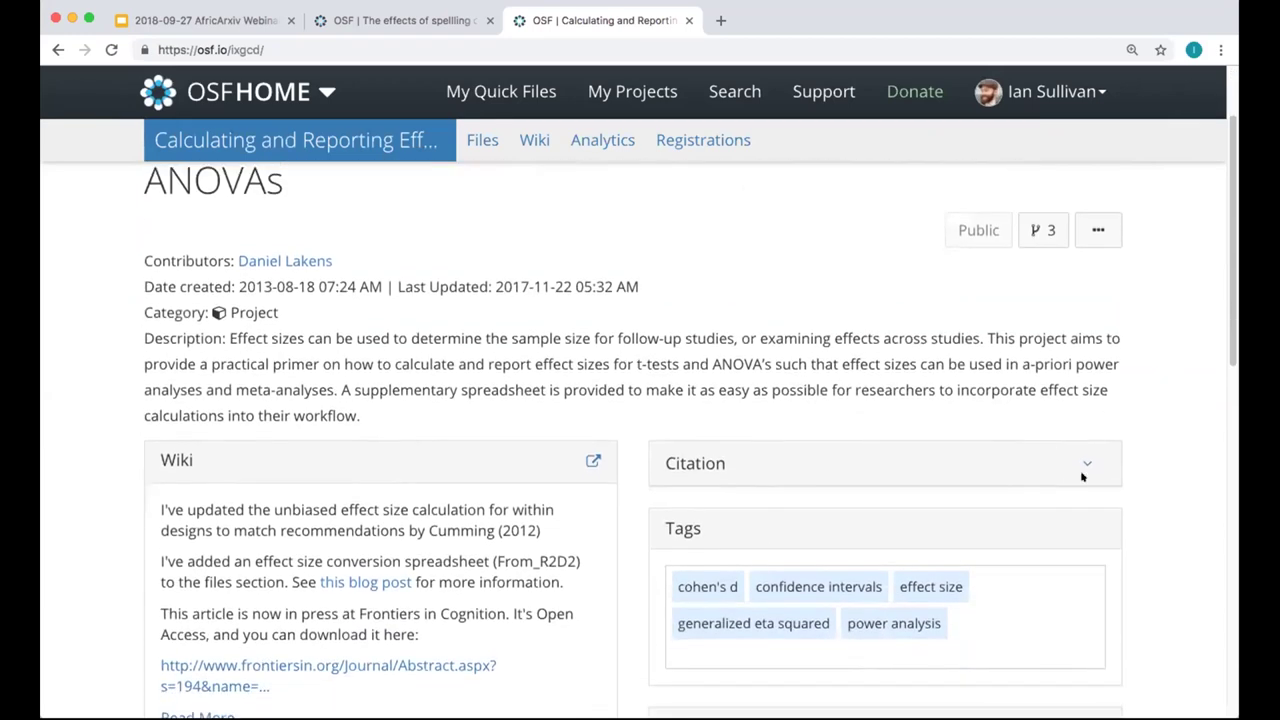
pyautogui.click(1078, 465)
pyautogui.scroll(-2, 1151, 462)
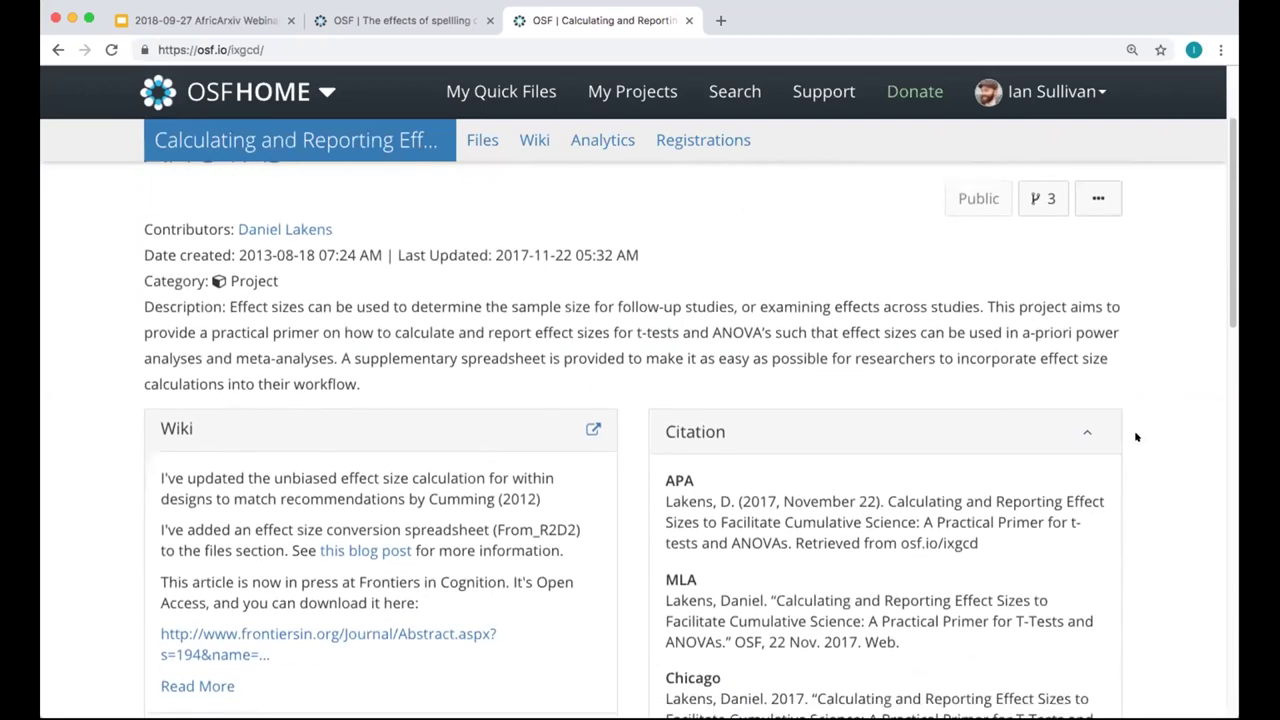
pyautogui.scroll(-3, 1131, 436)
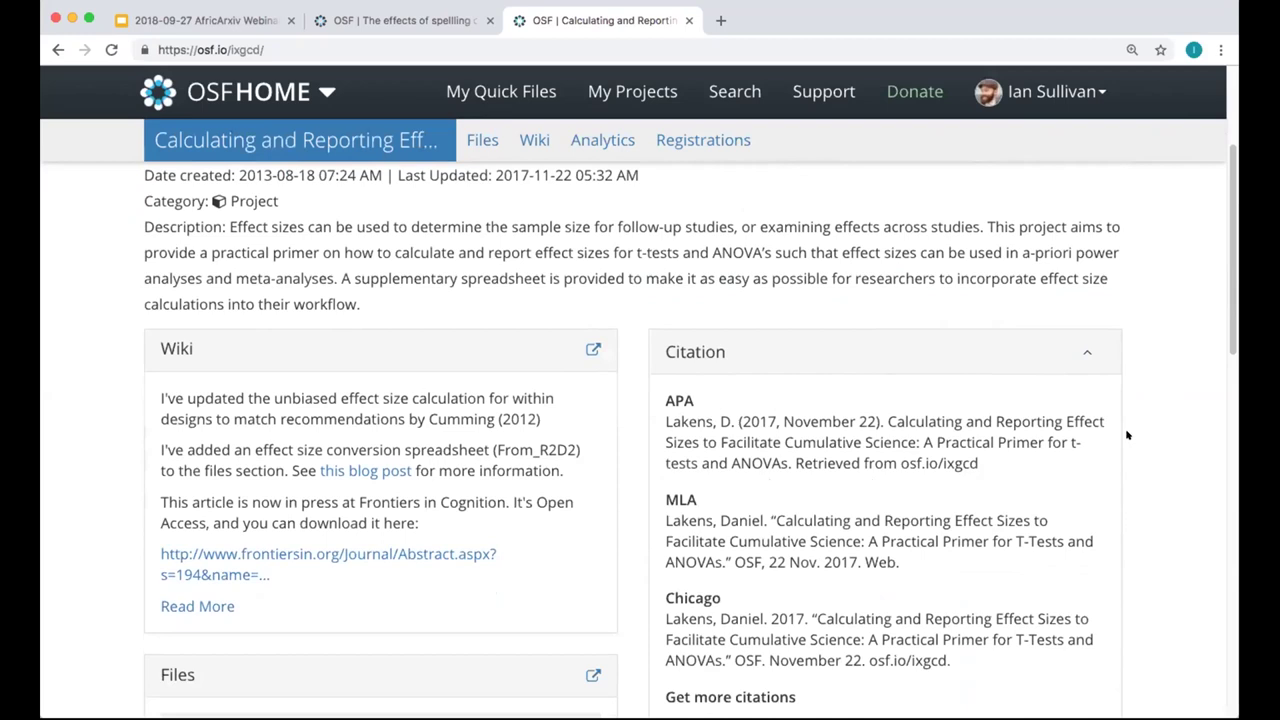
pyautogui.scroll(-1, 1127, 434)
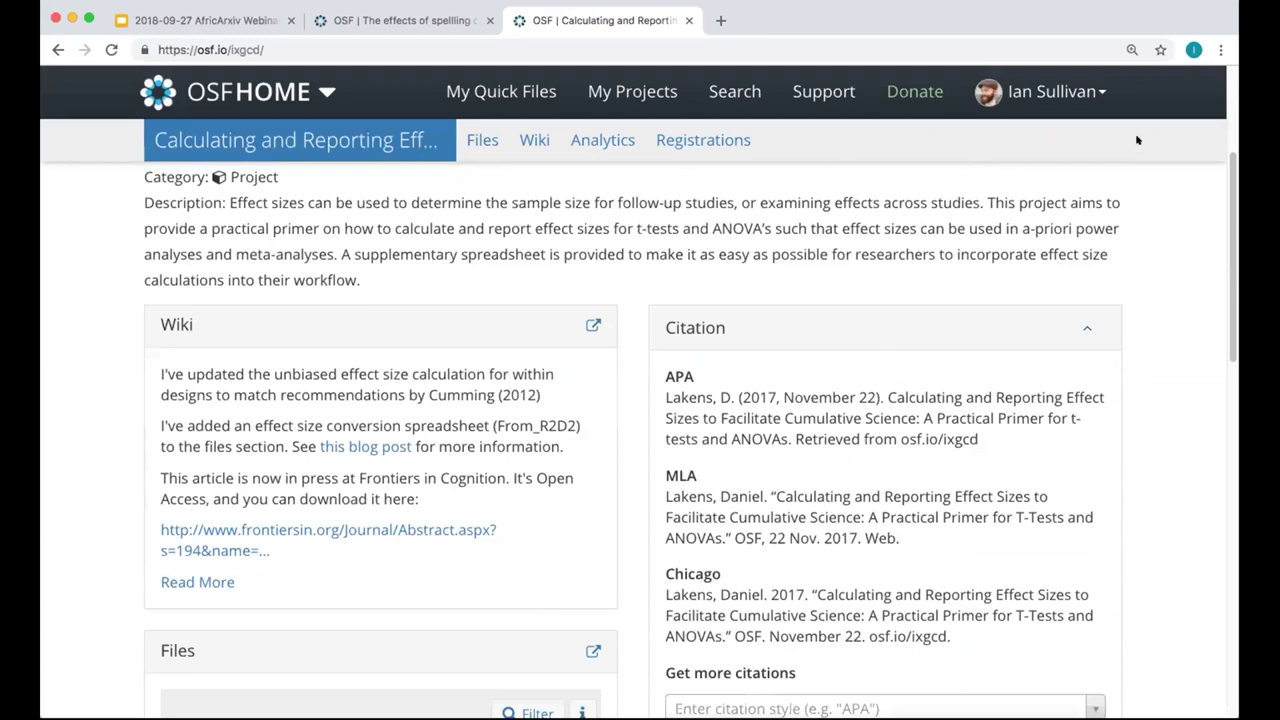
# Step: Switch to the "2018-09-27 AfricArxiv Webinar" presentation in Google Slides
pyautogui.click(203, 20)
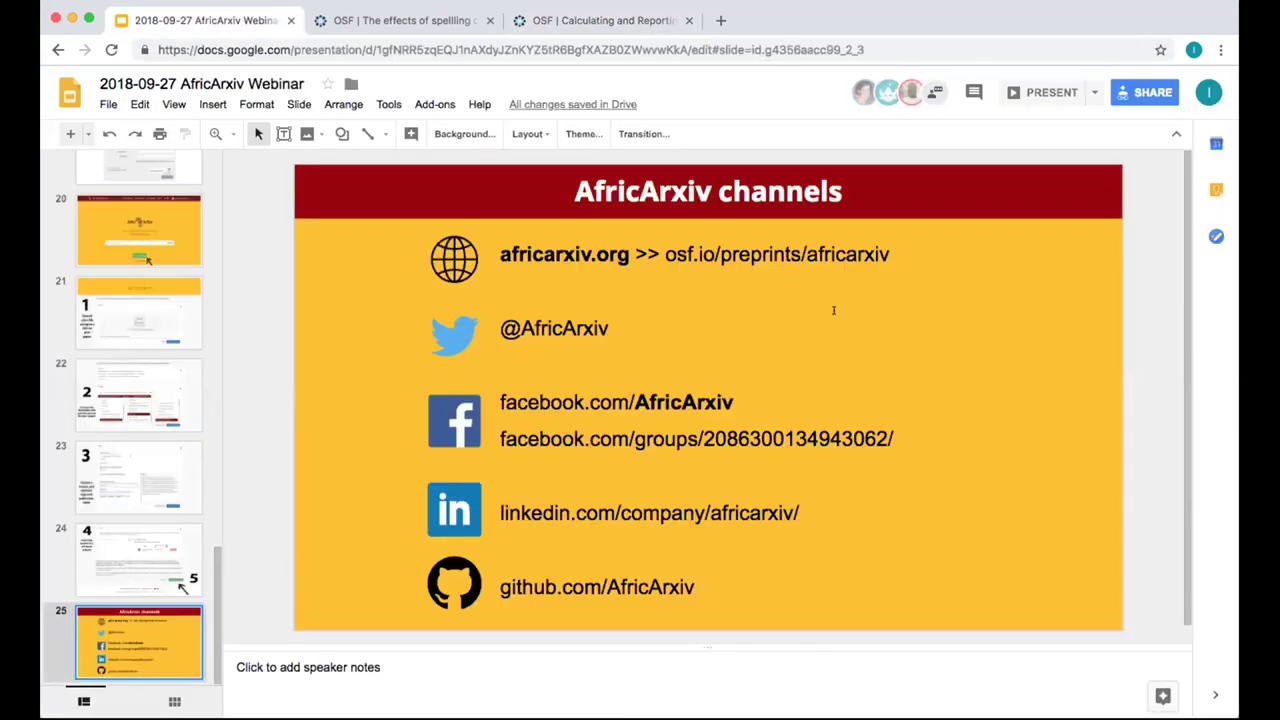